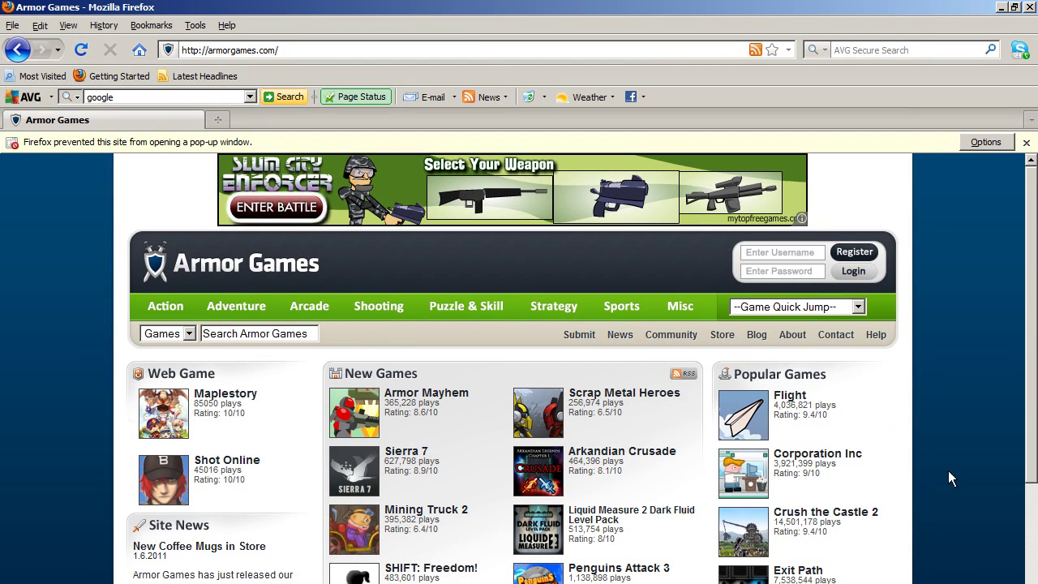
Step: Open the Penguins Attack 3 game page from the New Games list on Armor Games
left_click_drag(1028, 423, 1030, 453)
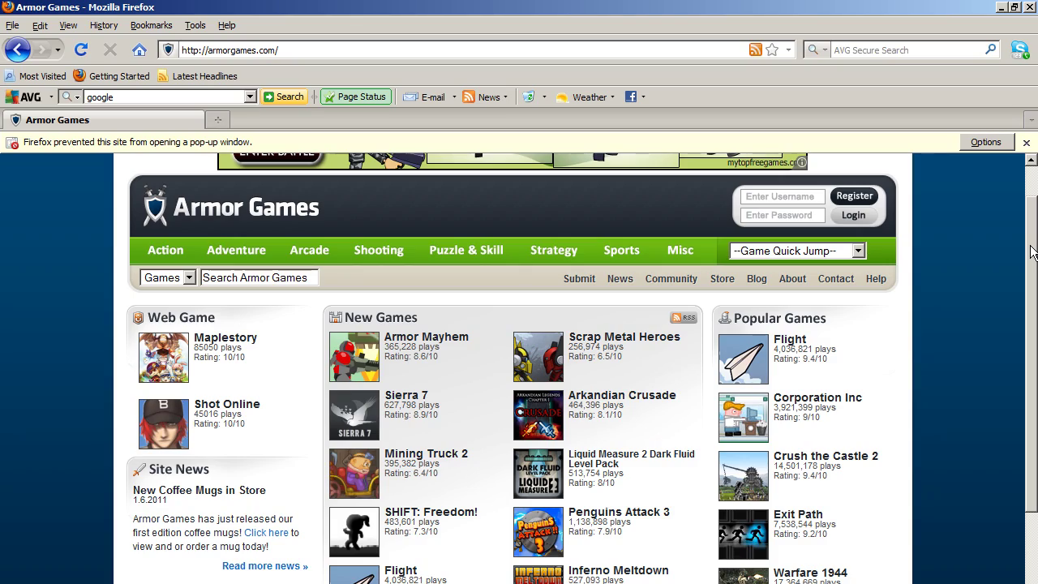
left_click_drag(1031, 251, 1034, 309)
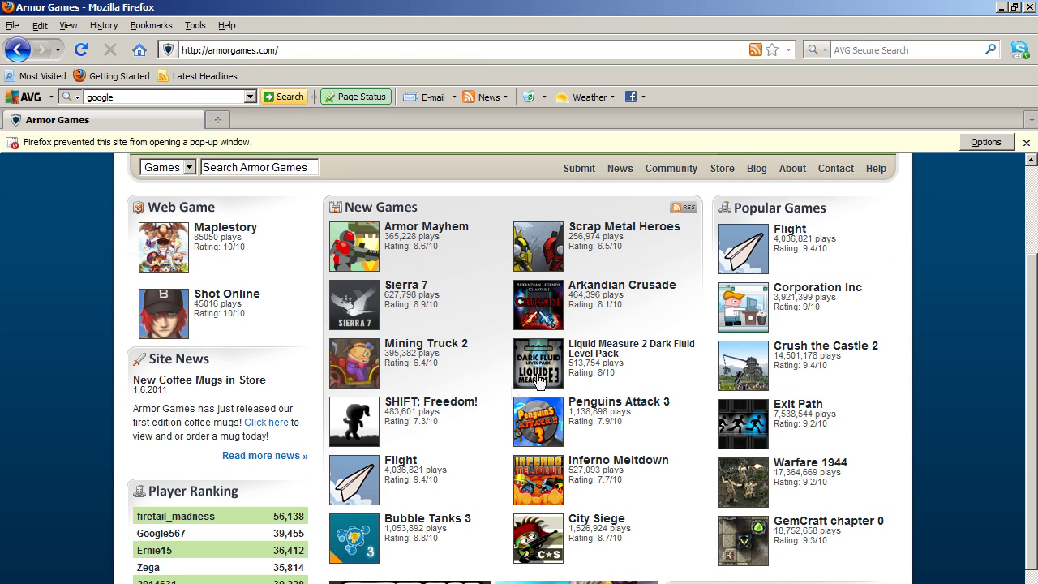
left_click(534, 425)
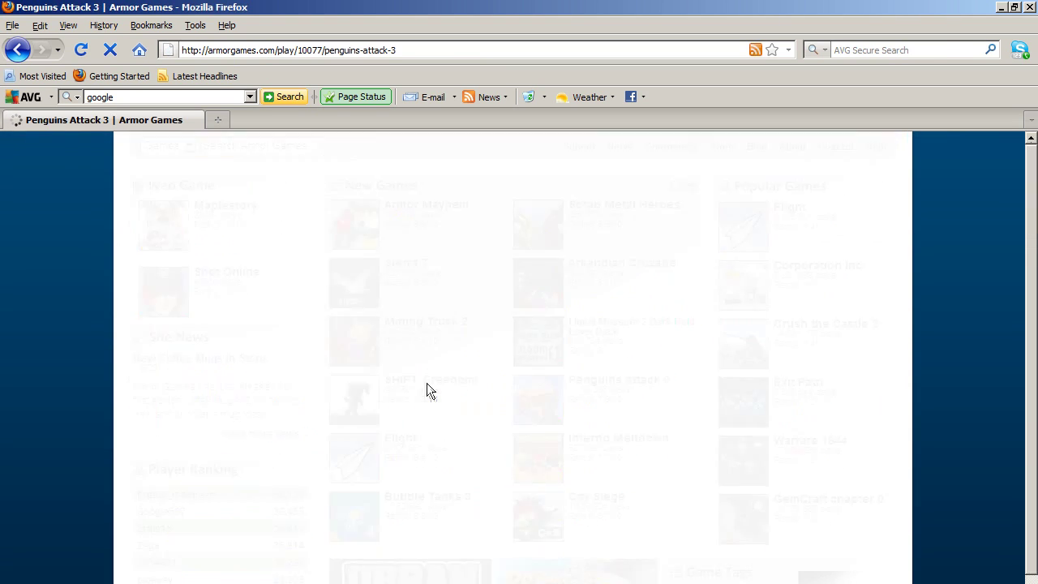
scroll(308, 364, "down", 2)
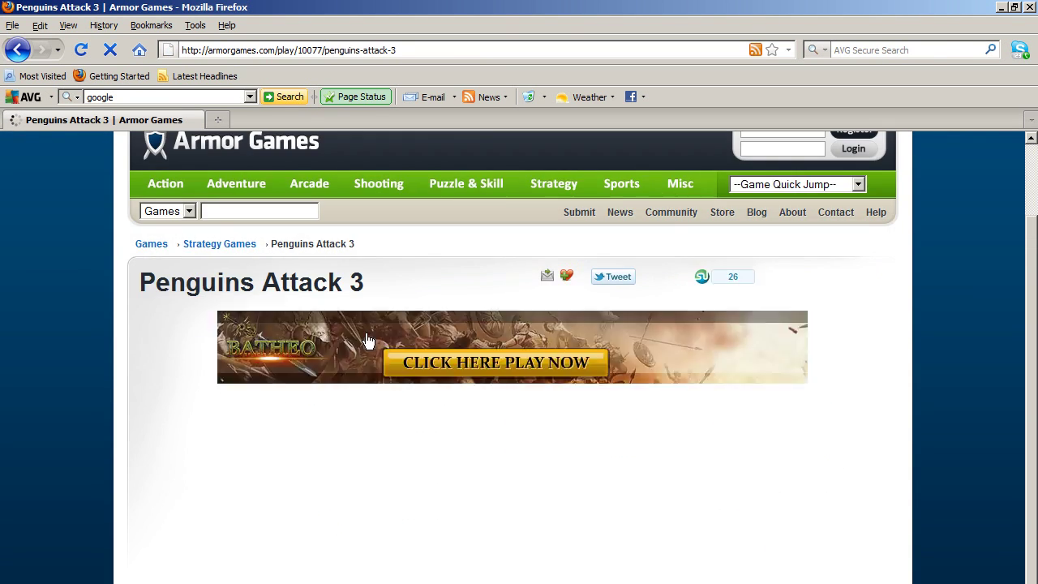
scroll(244, 337, "down", 7)
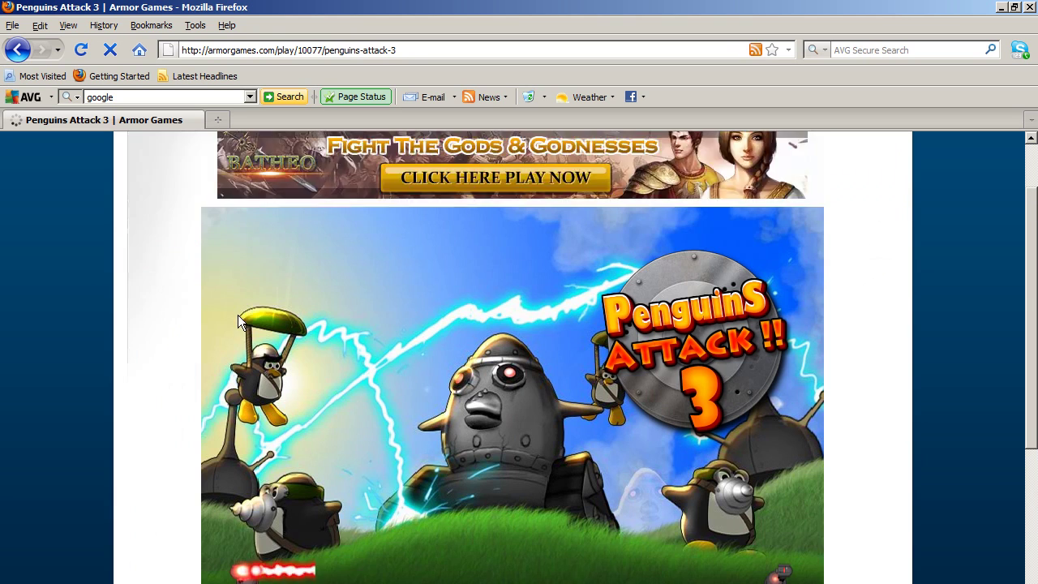
scroll(243, 340, "up", 4)
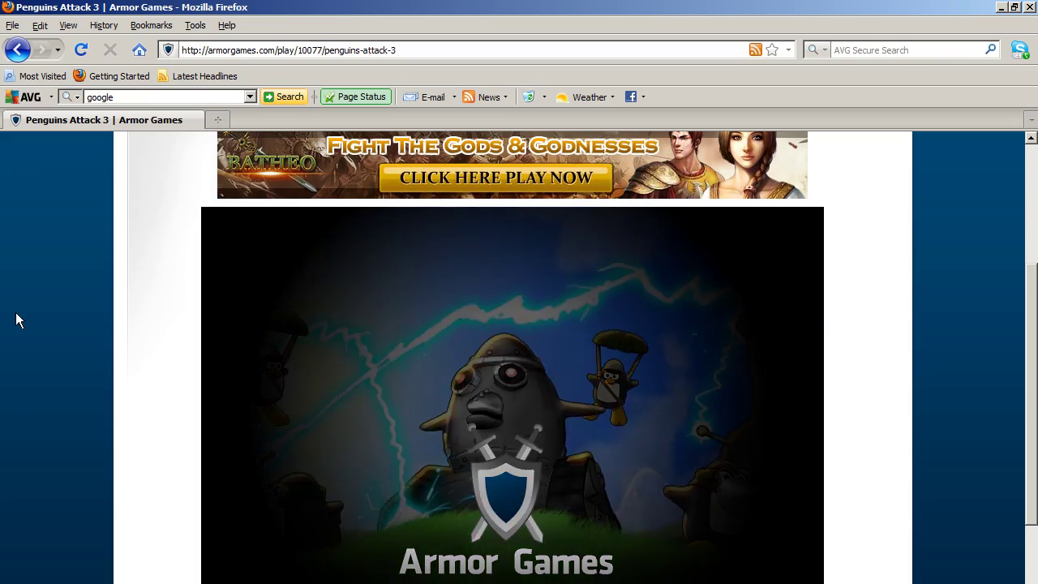
Step: Open the HTML source of the Penguins Attack 3 page and move its window clear for reading
right_click(3, 288)
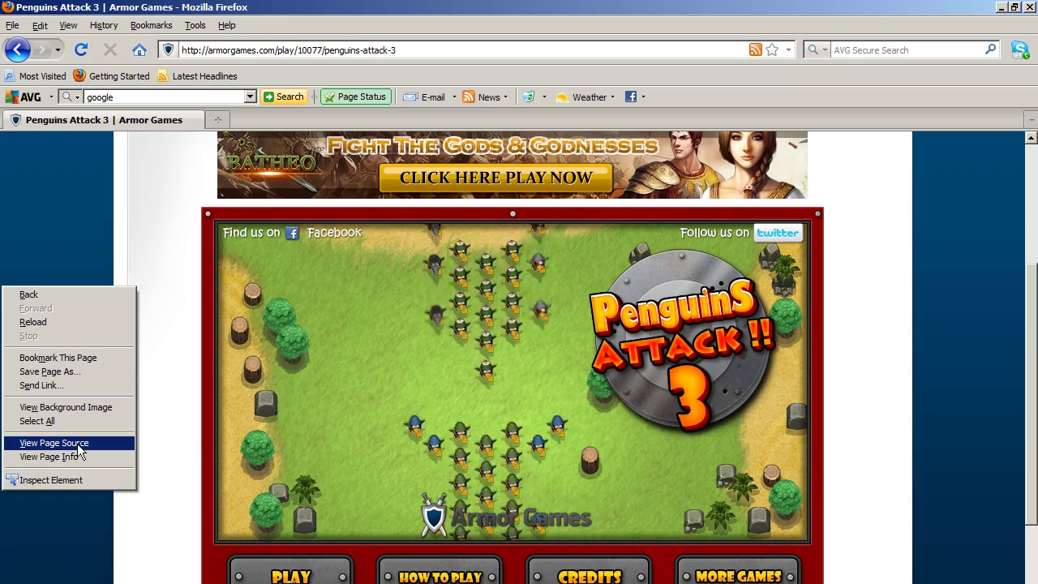
left_click(78, 445)
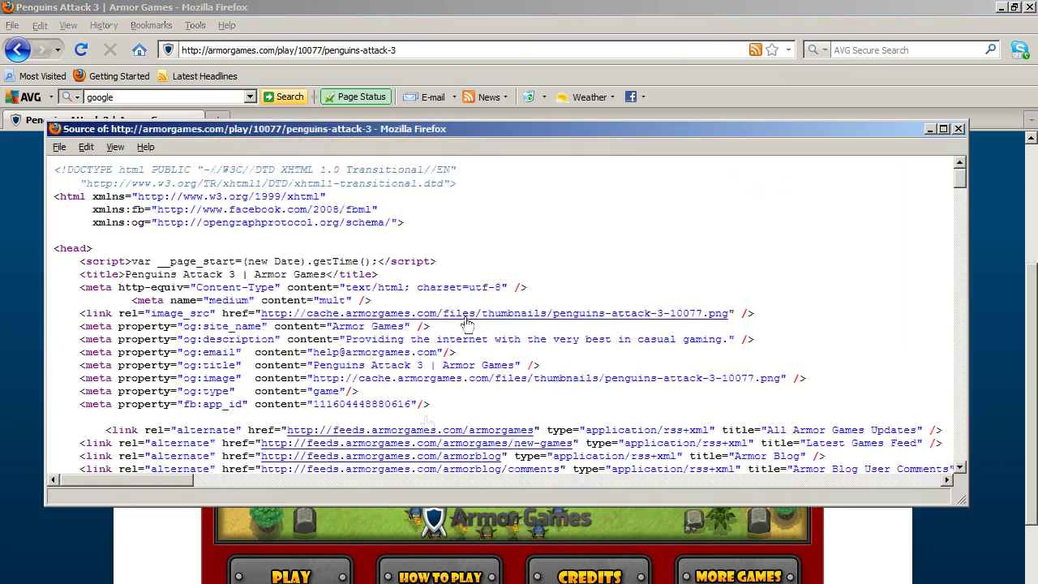
left_click_drag(373, 130, 393, 112)
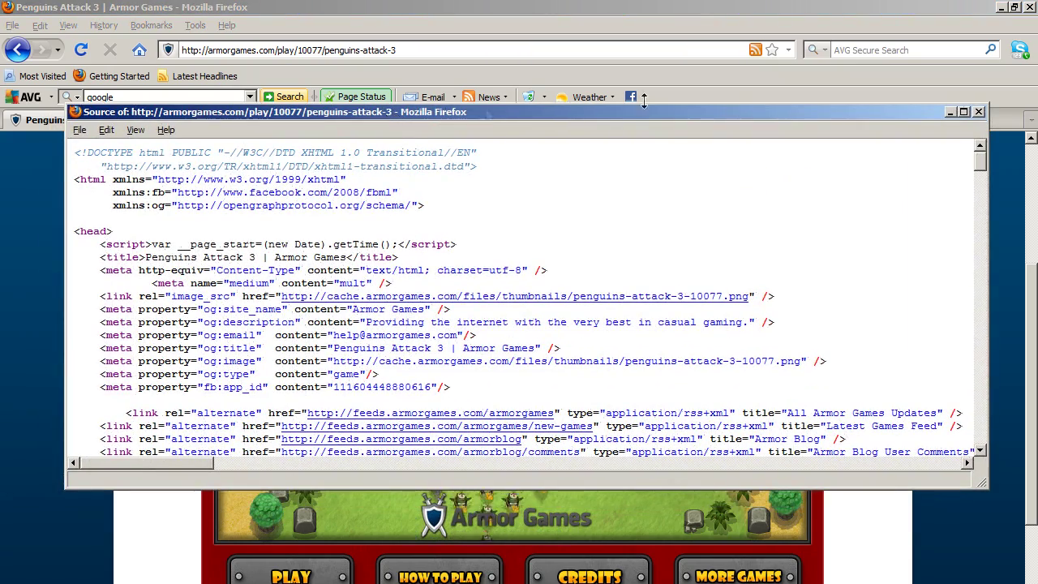
Step: Search the page source for ".swf" to locate the game's movie file path
mouse_move(980, 166)
left_mouse_down()
mouse_move(983, 280)
mouse_move(987, 165)
left_mouse_up()
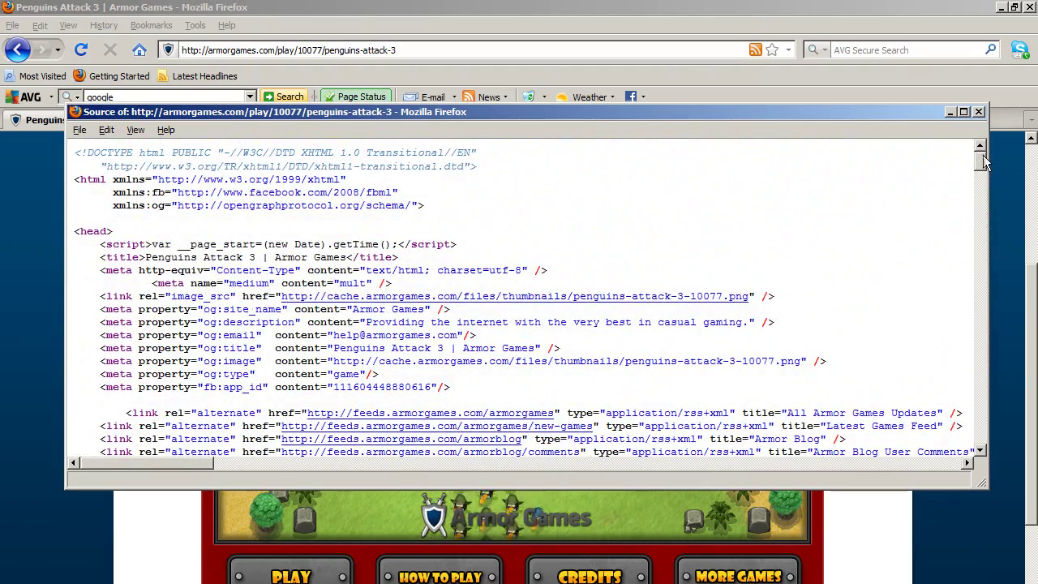
left_click_drag(983, 164, 979, 192)
left_click(979, 221)
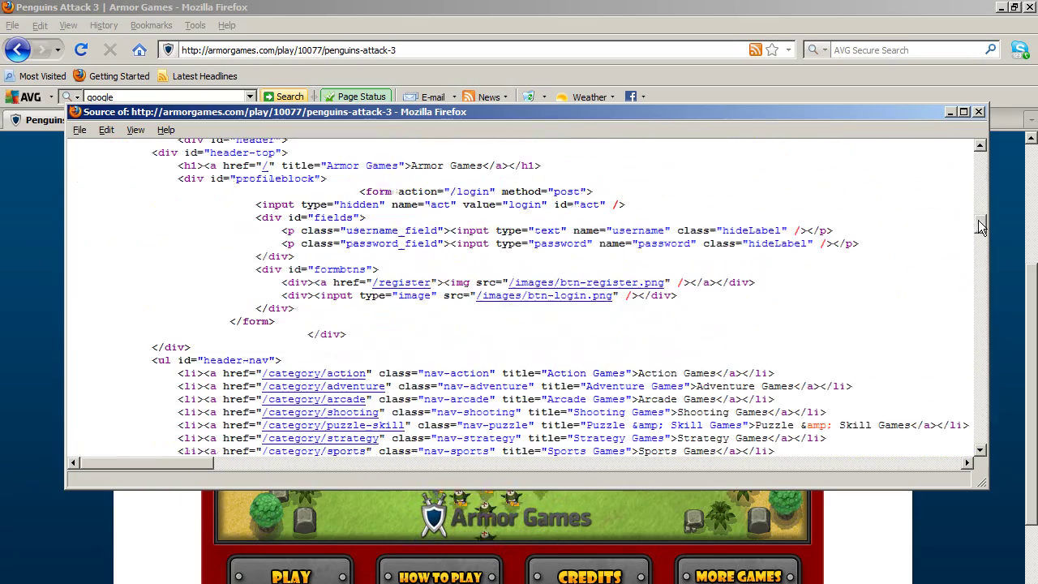
left_click(99, 131)
left_click(116, 267)
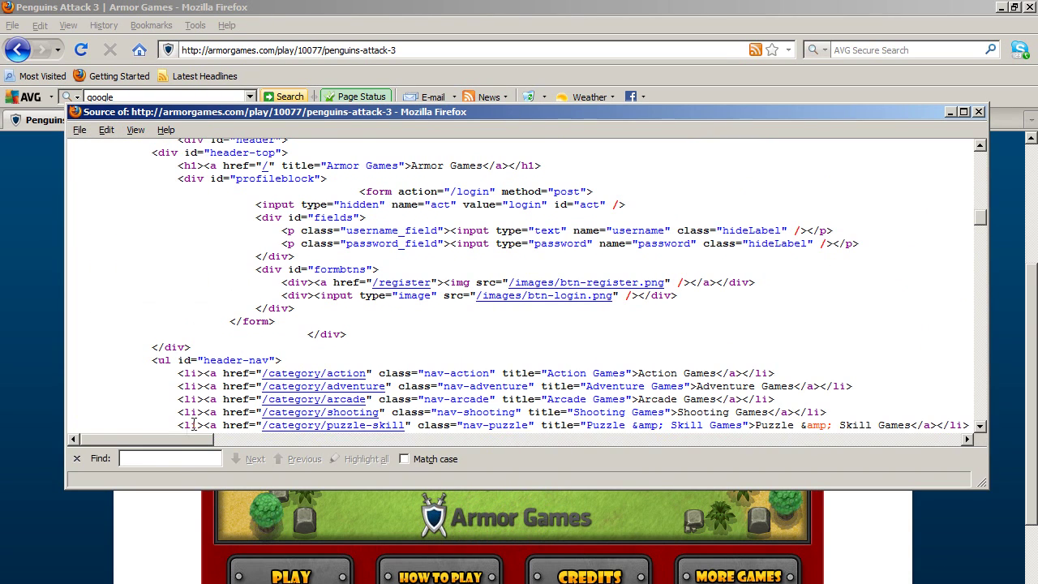
type(".swf")
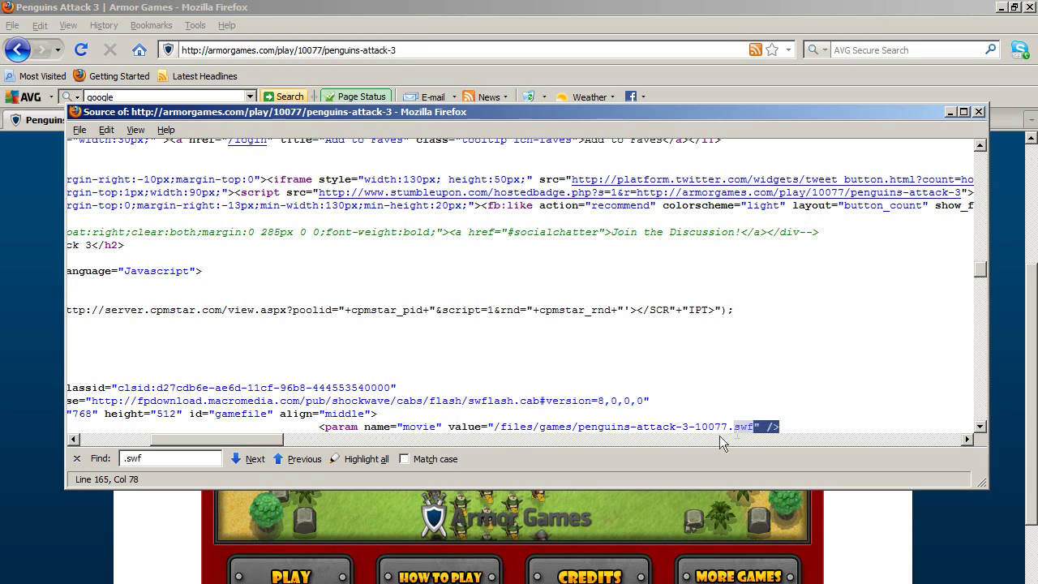
Step: Copy the path /files/games/penguins-attack-3-10077.swf from the movie parameter and close the source window
left_click_drag(753, 427, 496, 428)
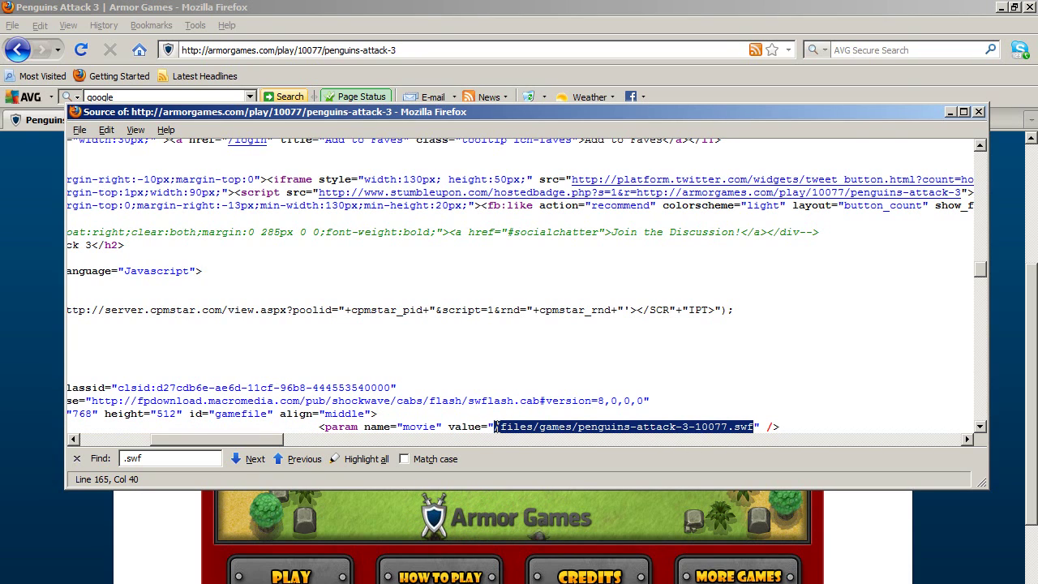
right_click(496, 427)
left_click(527, 492)
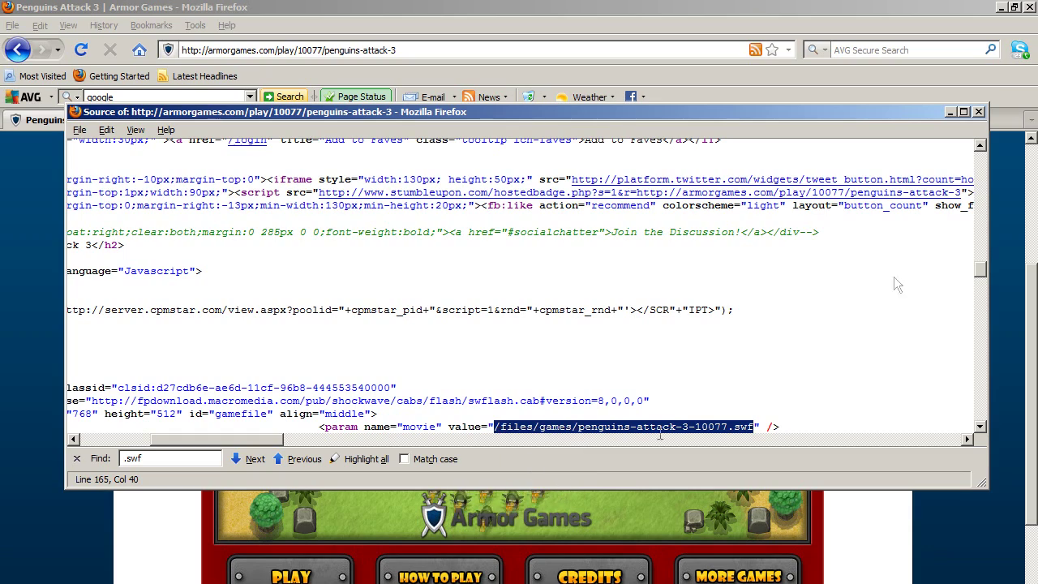
left_click(980, 113)
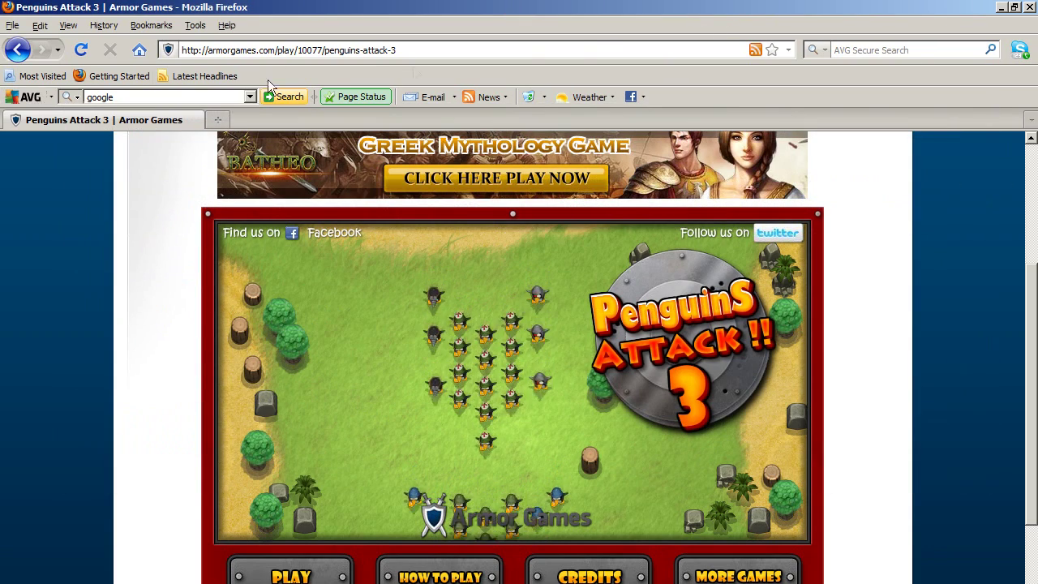
Step: Replace everything after armorgames.com in the page address with the copied .swf path, load it, and briefly view the game full screen
left_click(462, 50)
left_click(417, 51)
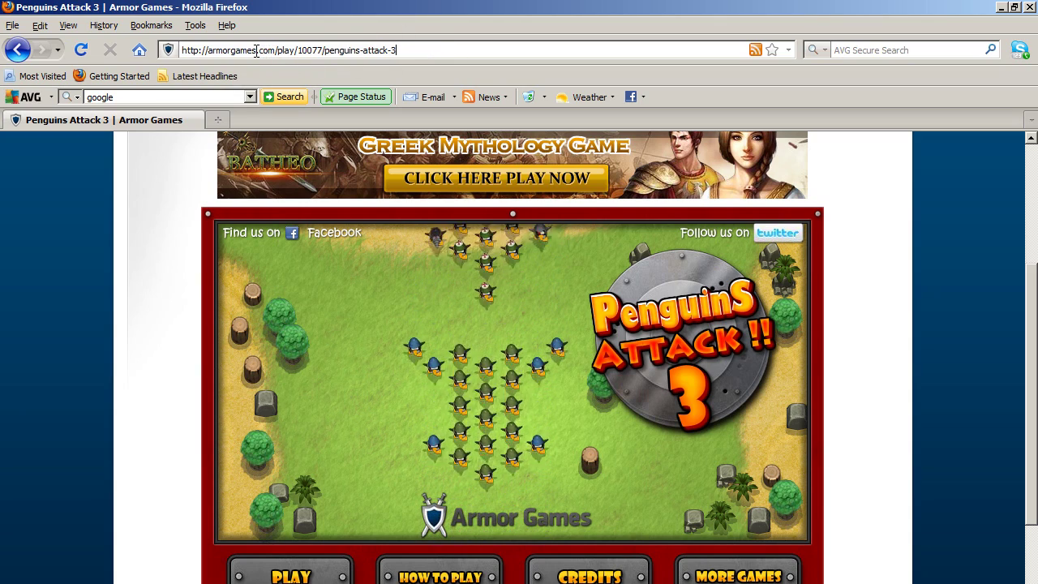
left_click_drag(276, 50, 585, 48)
key("BackSpace")
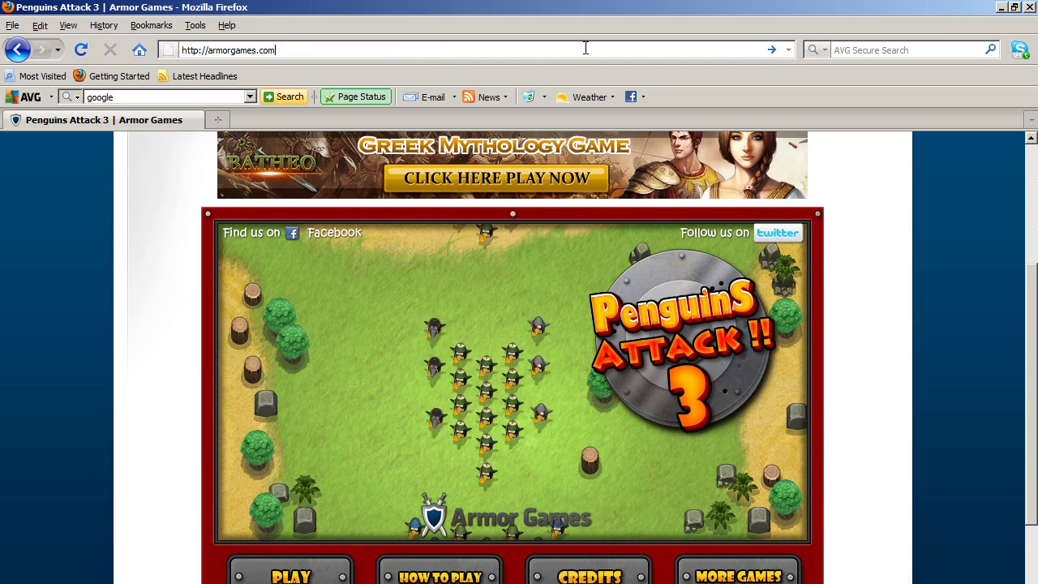
right_click(321, 49)
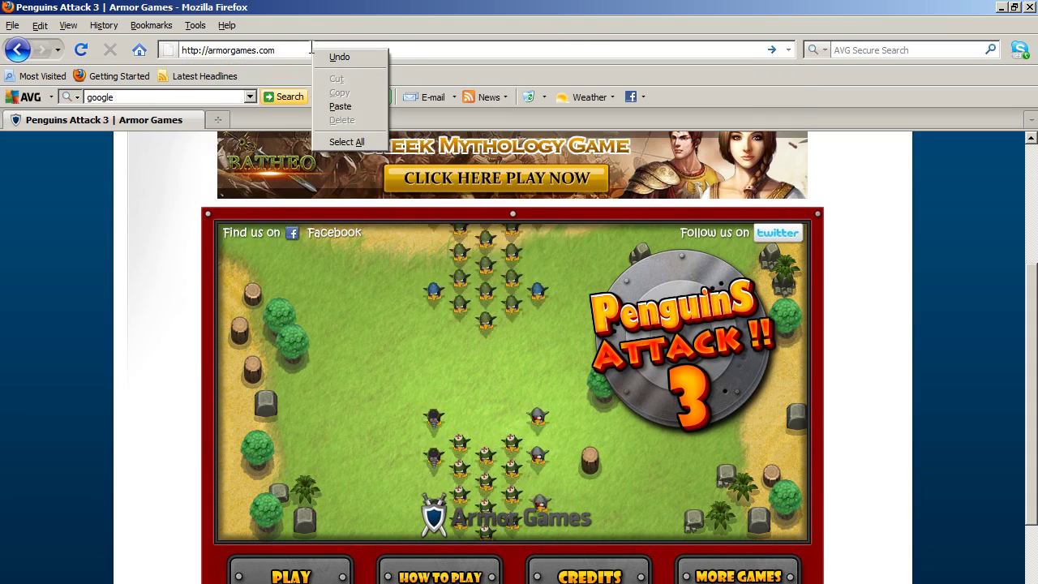
left_click(332, 106)
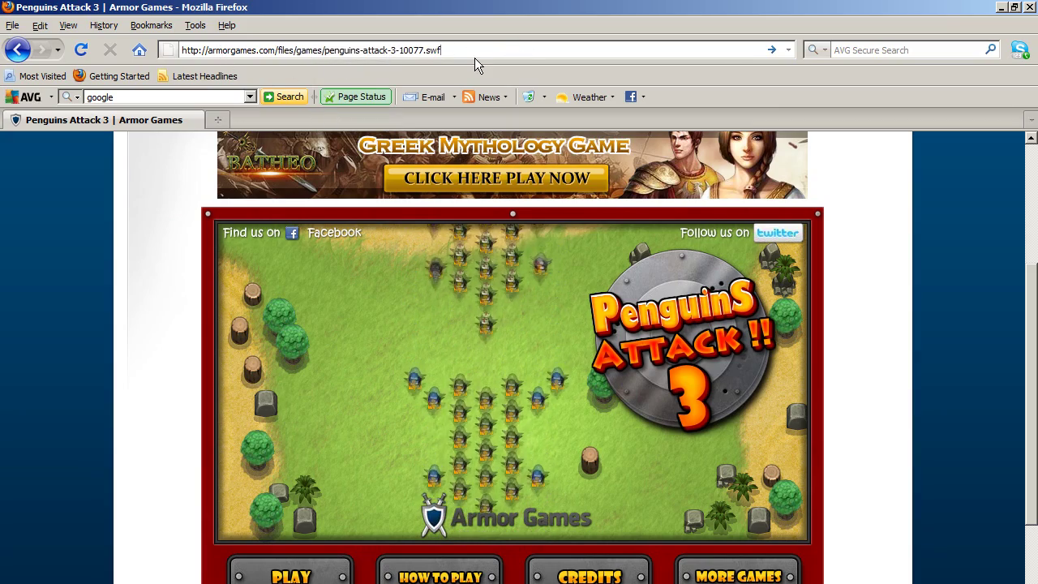
key("Return")
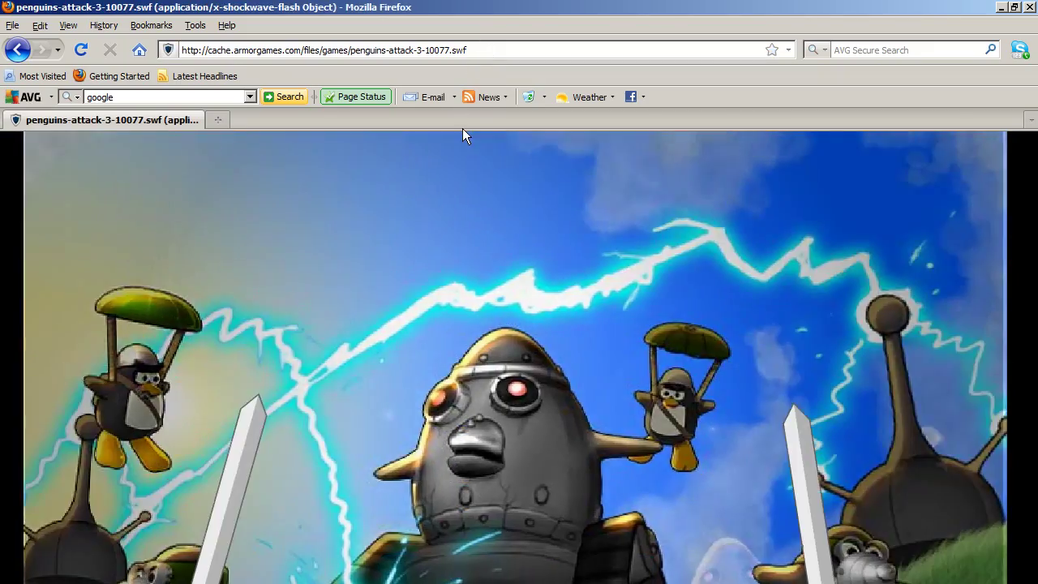
key("F11")
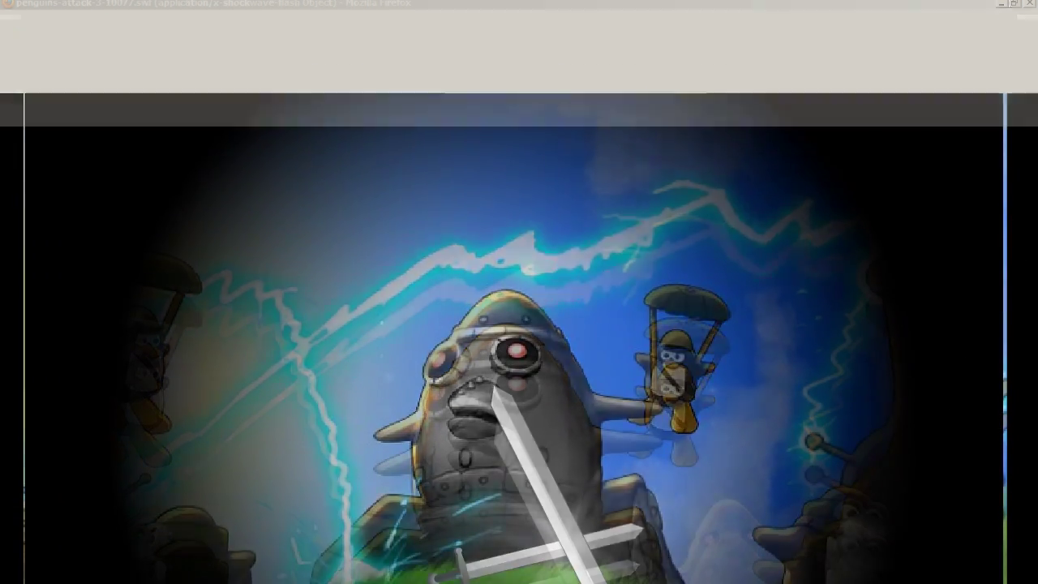
key("F11")
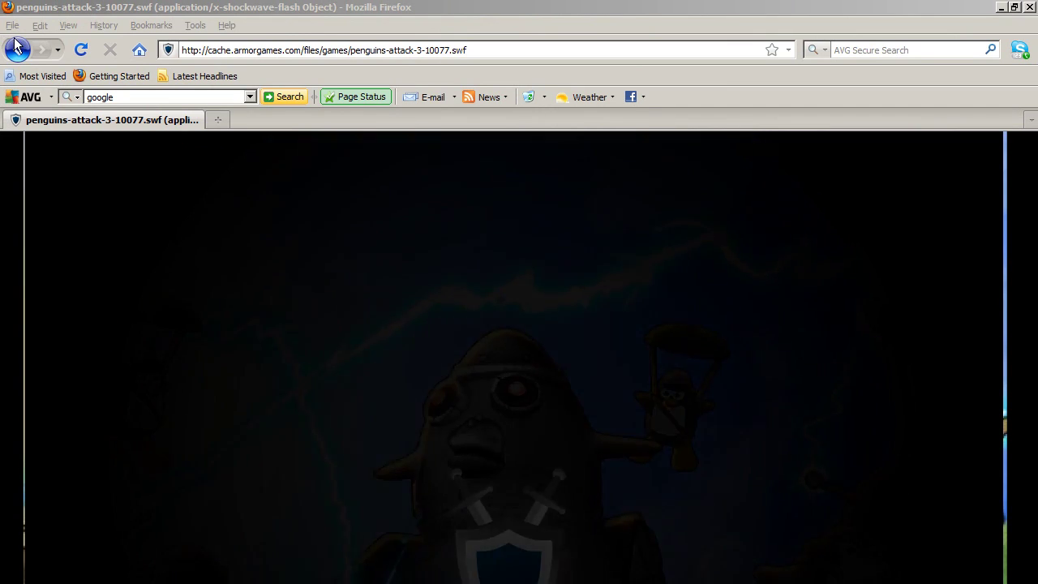
Step: Save the loaded Flash game to the Desktop as an SWF Movie named Penguins
left_click(13, 26)
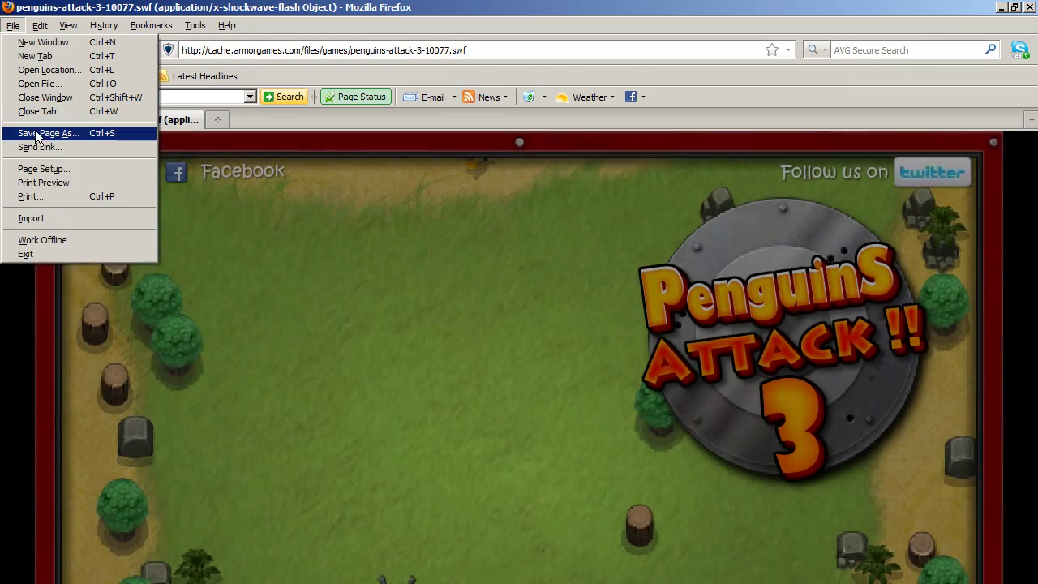
left_click(36, 135)
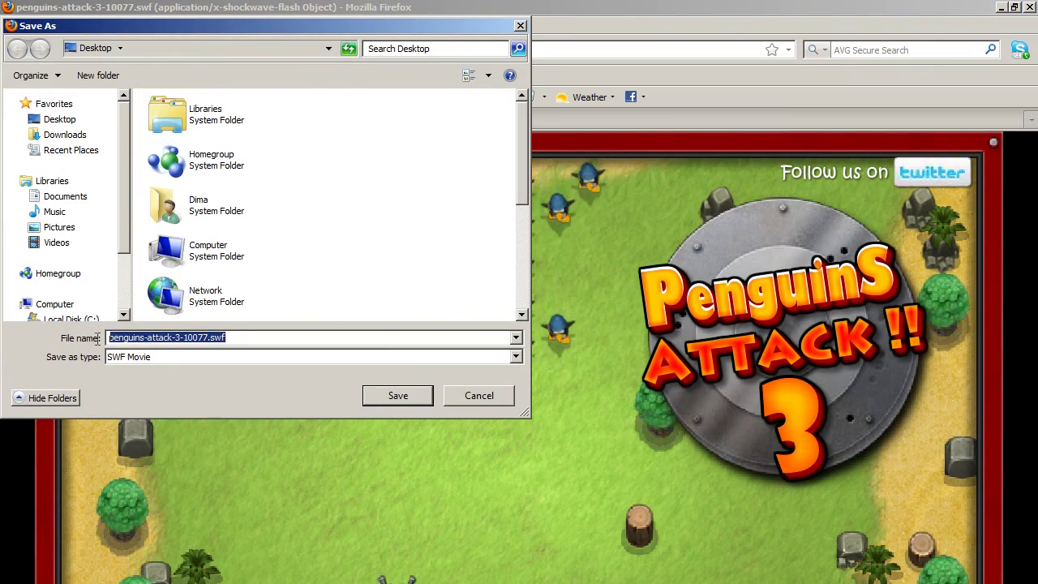
key("BackSpace")
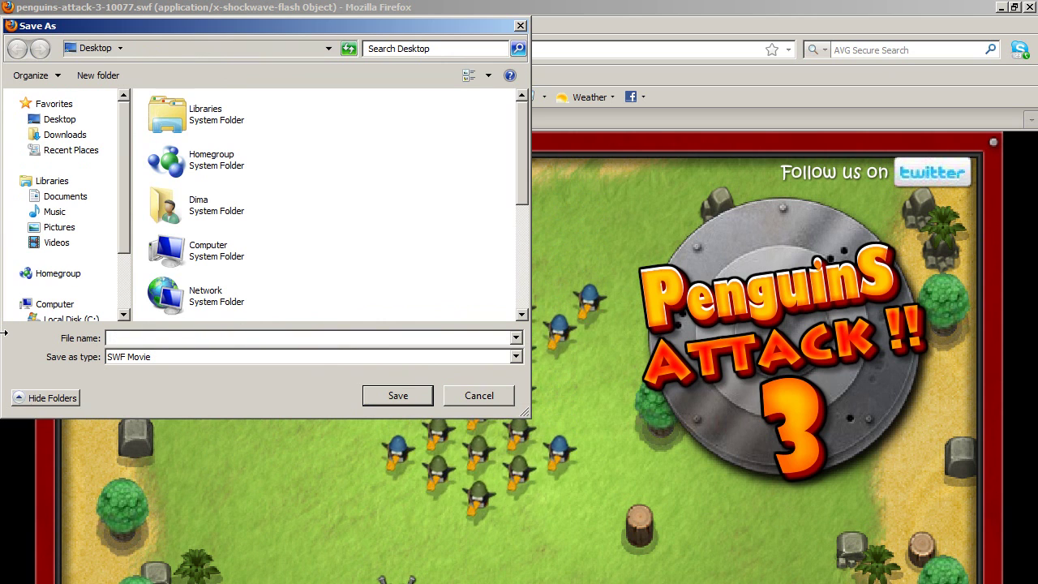
type("Pen")
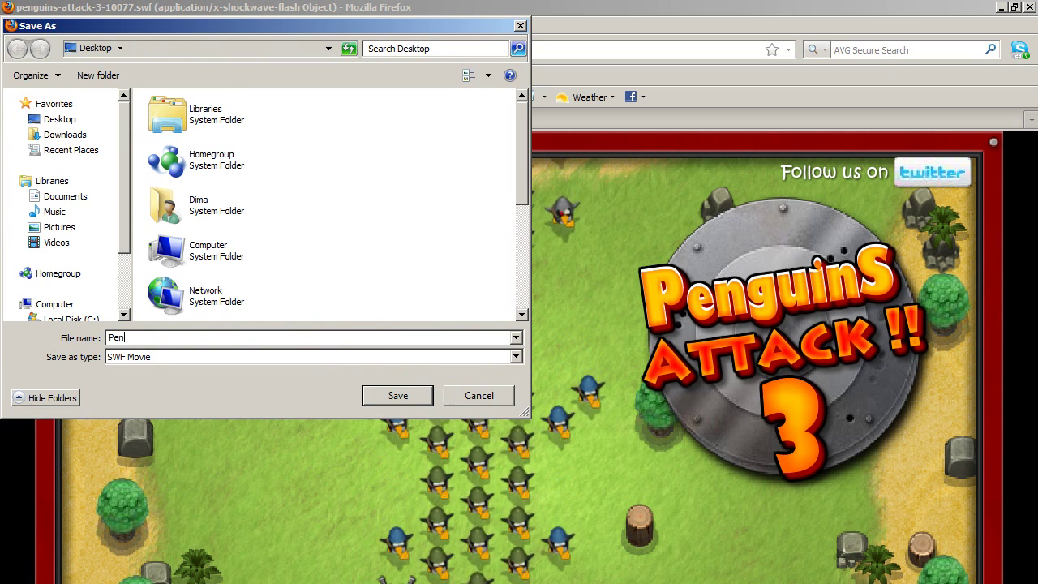
type("guins")
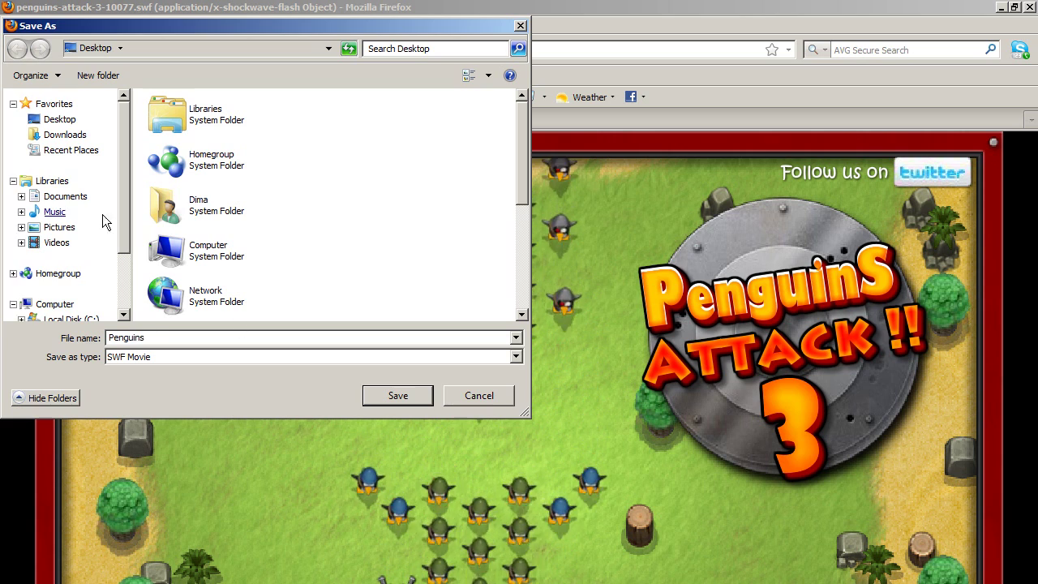
left_click(63, 119)
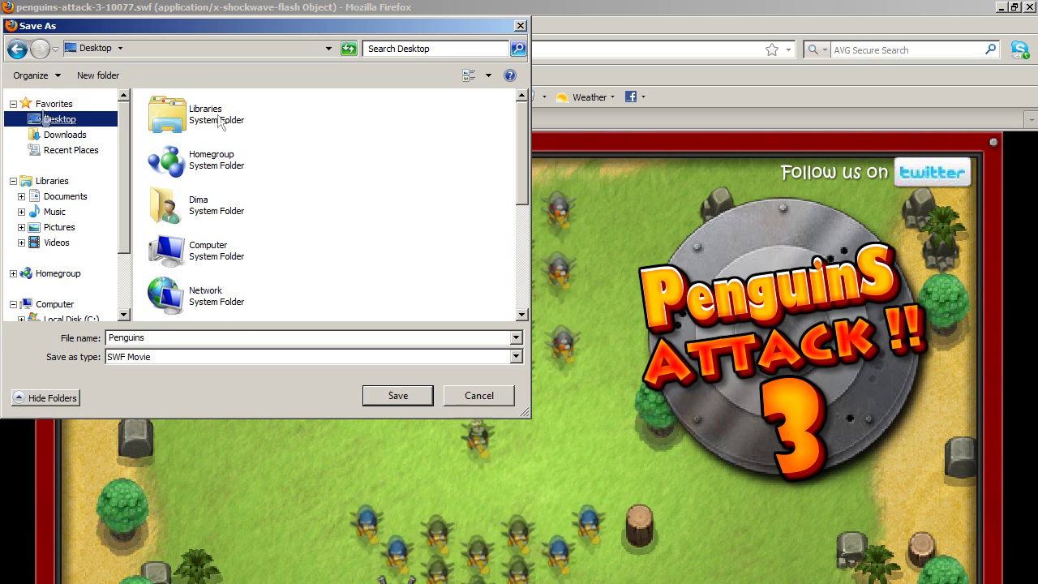
left_click(401, 396)
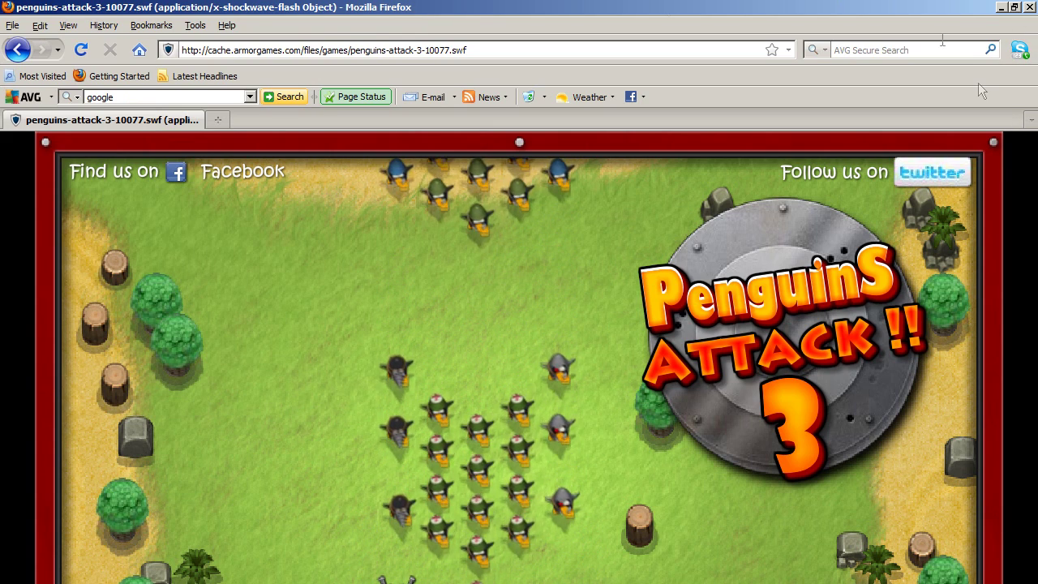
Step: Check the browser's download list for Penguins.swf and minimize the window
left_click(198, 26)
left_click(215, 64)
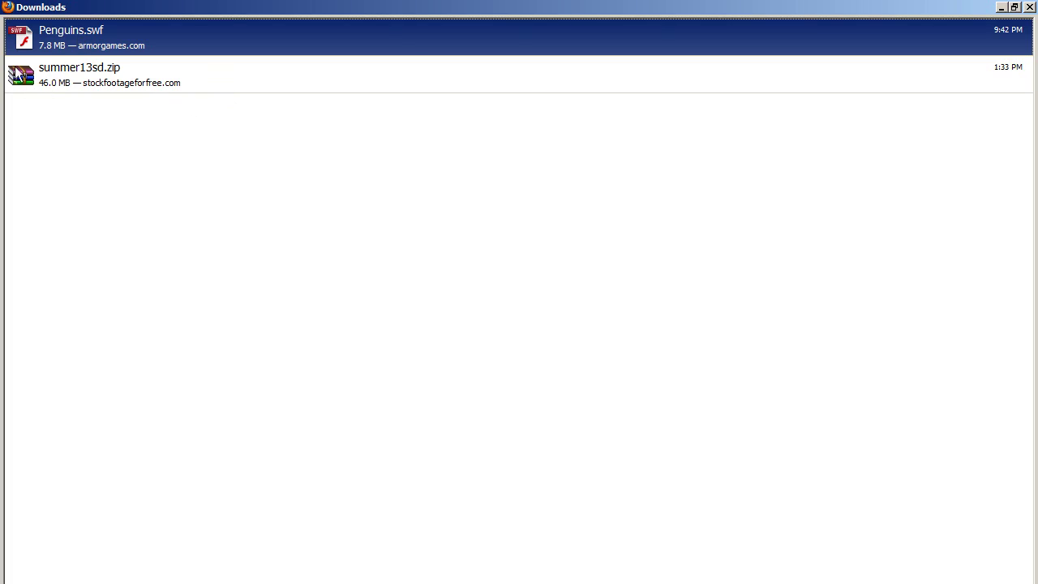
left_click(1004, 6)
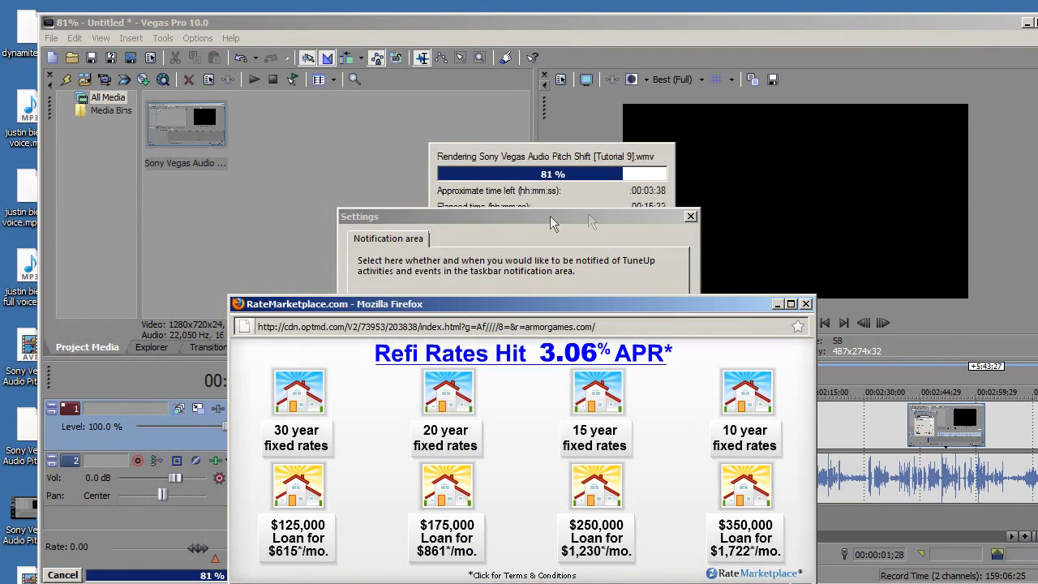
Step: Close the RateMarketplace pop-up and the TuneUp Settings dialog, and paste Penguins.swf onto the desktop and play it in Adobe Flash Player 10
left_click(805, 304)
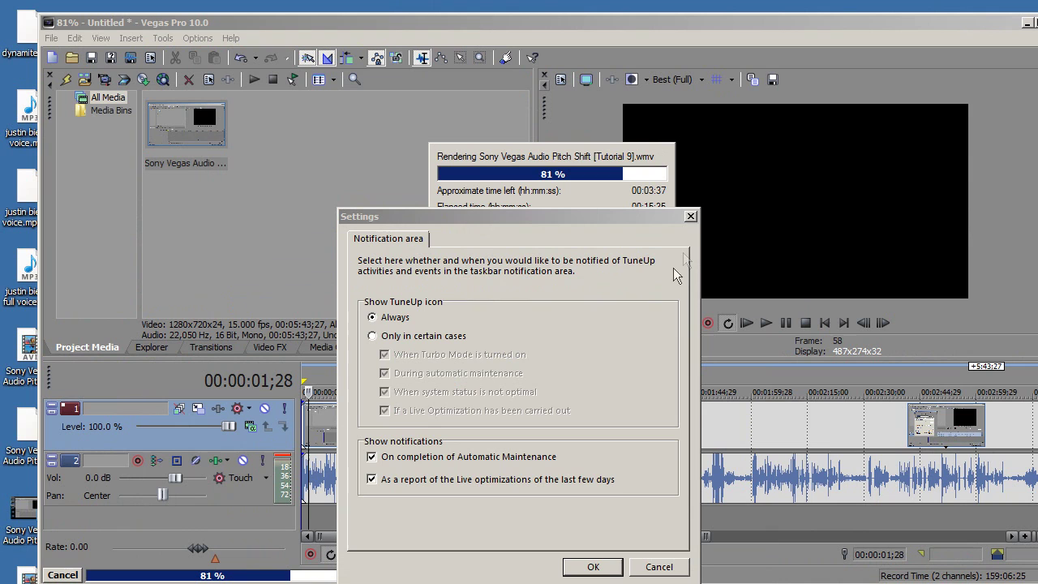
left_click(691, 216)
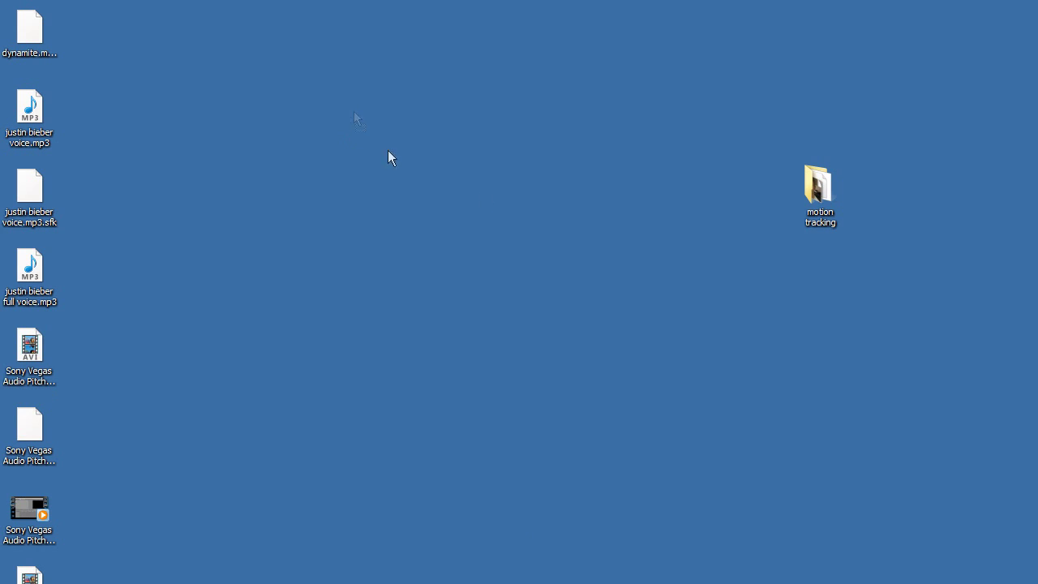
key("ctrl+v")
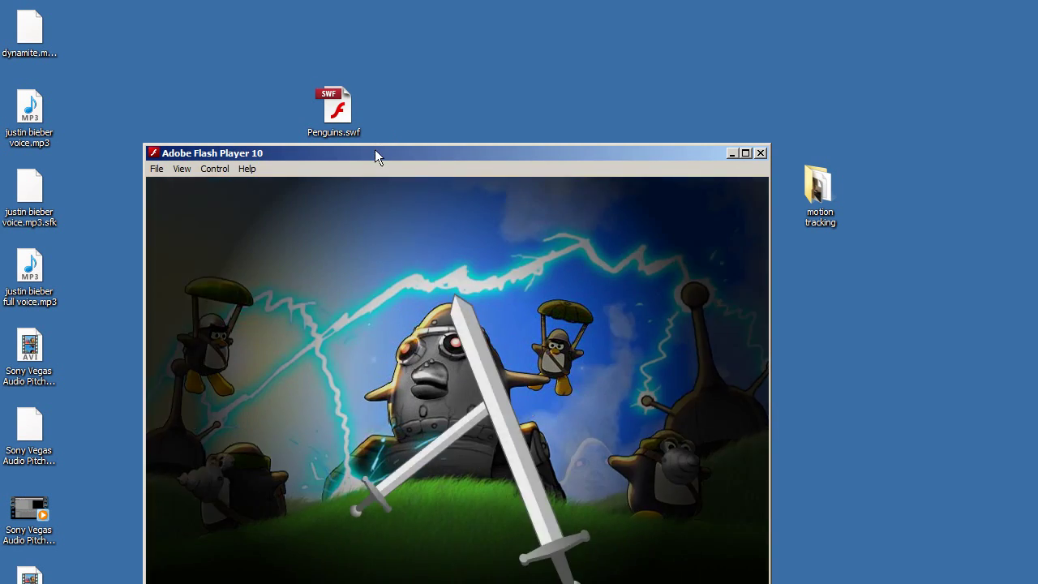
Step: Dismiss the Adobe Flash Player Security alert about Penguins.swf and close the Flash Player window
left_click_drag(375, 150, 420, 86)
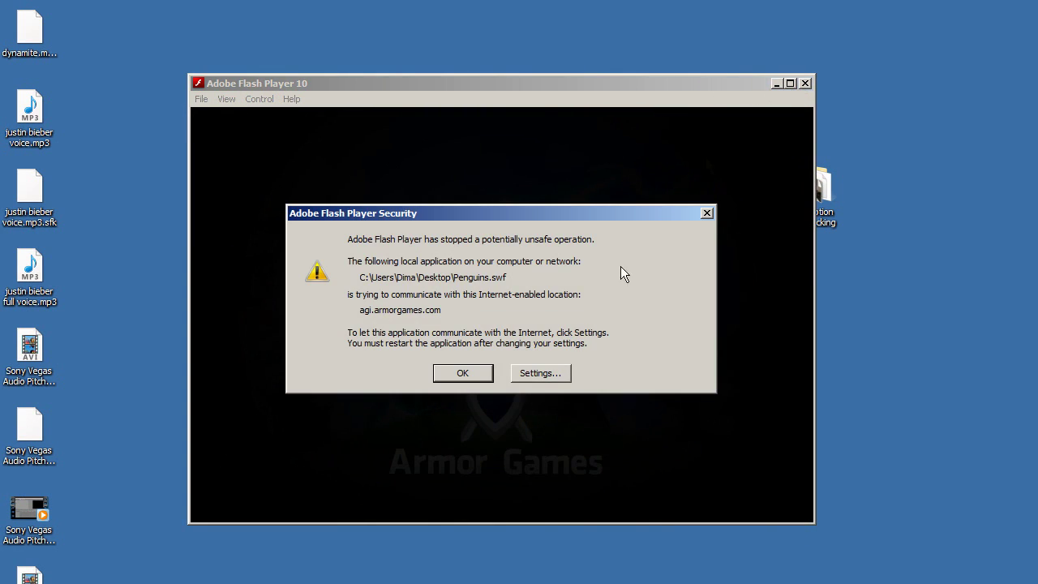
left_click(475, 373)
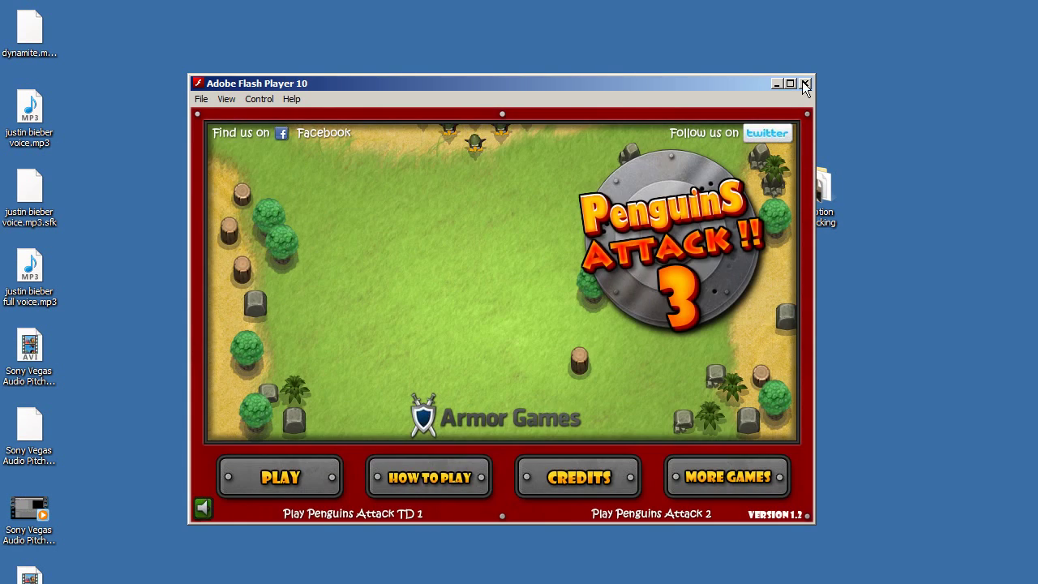
left_click(805, 83)
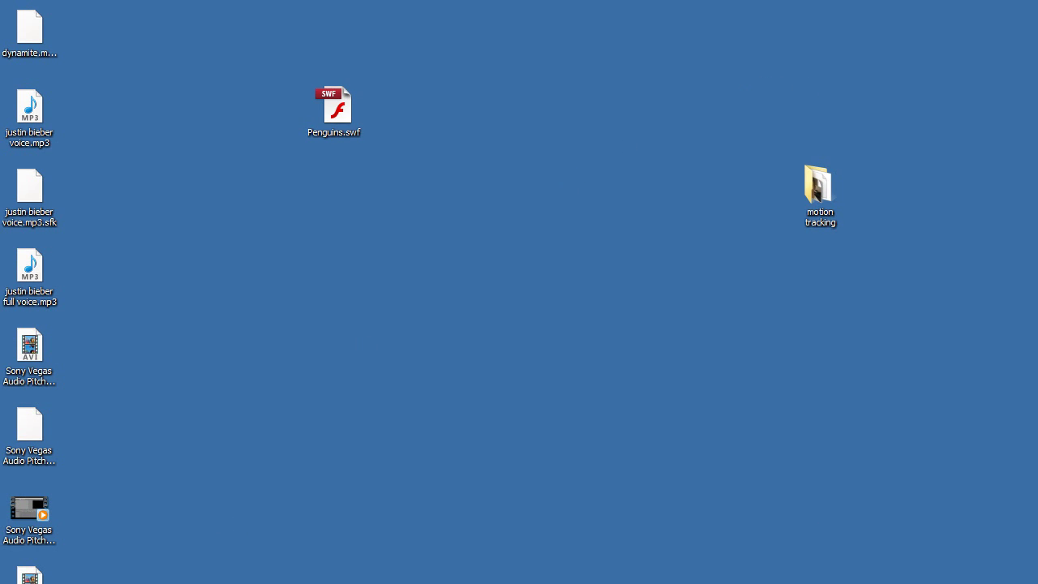
Step: Open Mozilla Firefox and move its window aside to uncover Penguins.swf on the desktop
key("super")
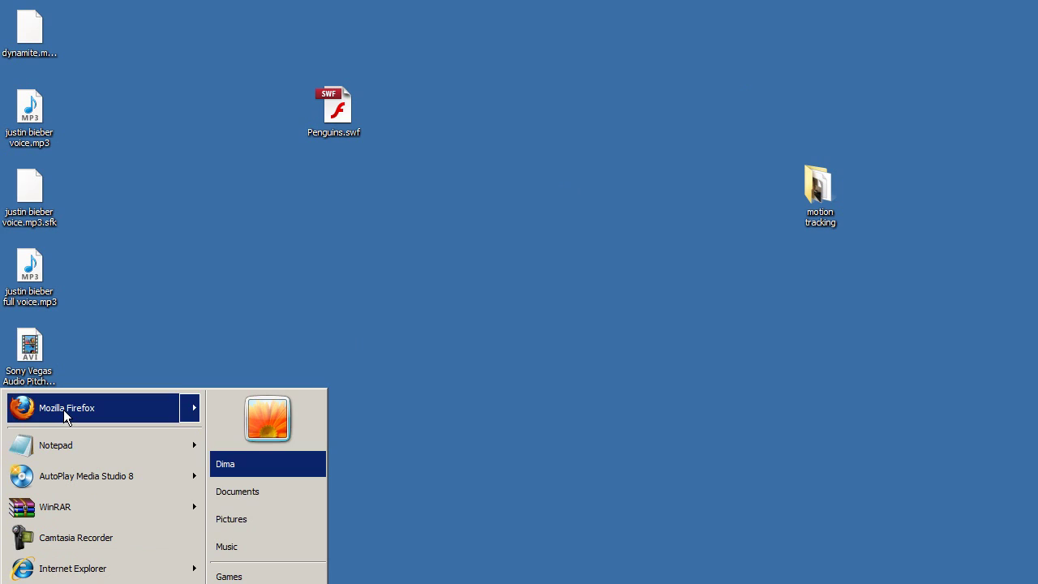
left_click(63, 409)
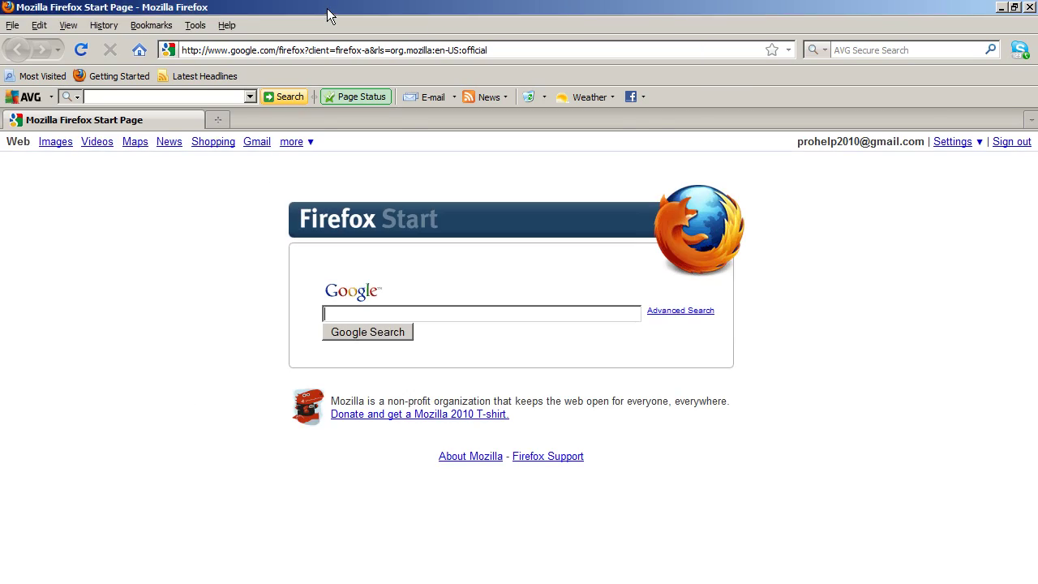
left_click_drag(329, 16, 688, 37)
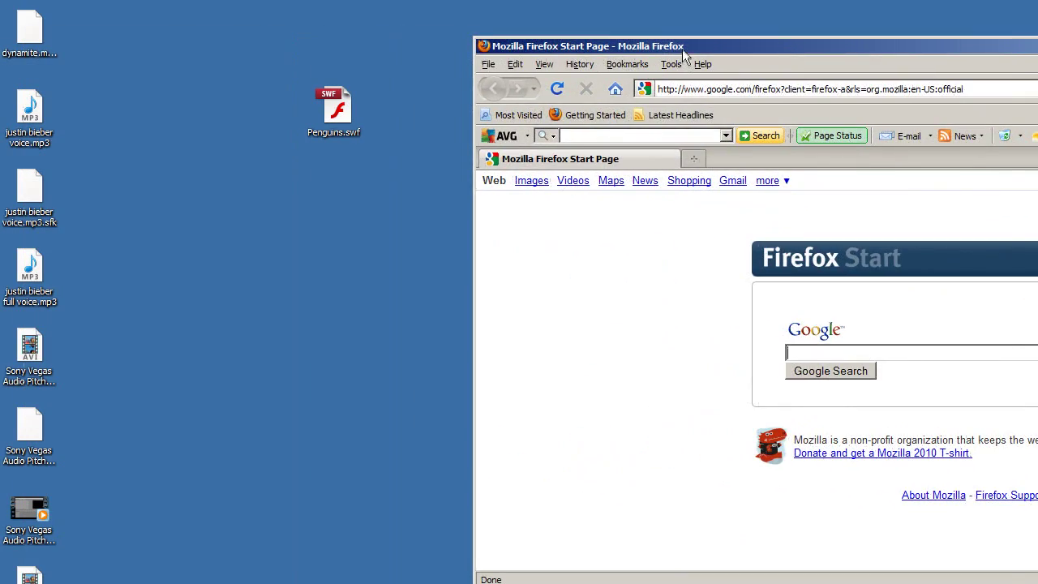
Step: Load Penguins.swf from the desktop into the Firefox window and reposition the window to show the whole game
left_click(309, 146)
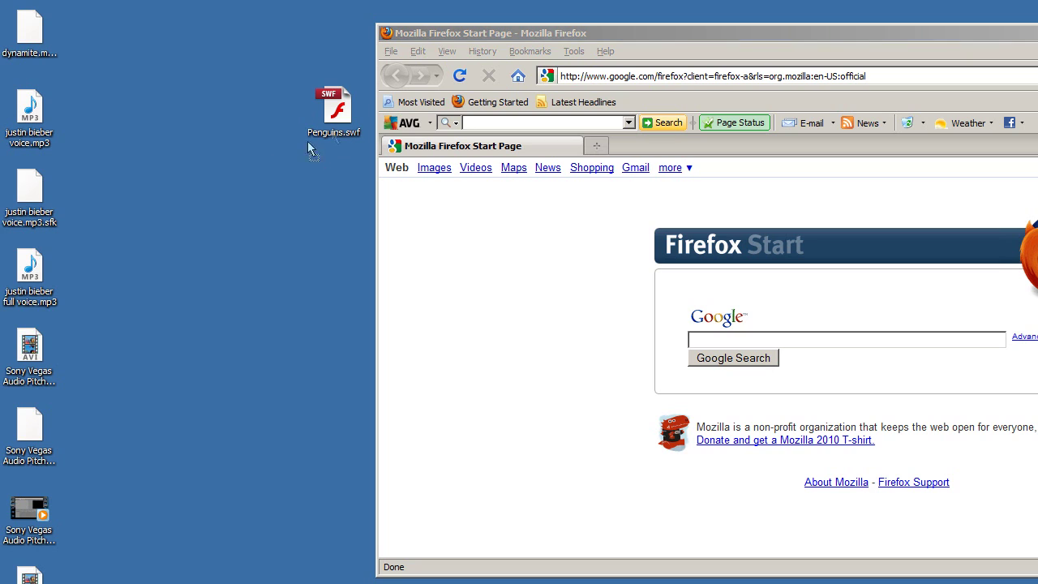
left_click(669, 288)
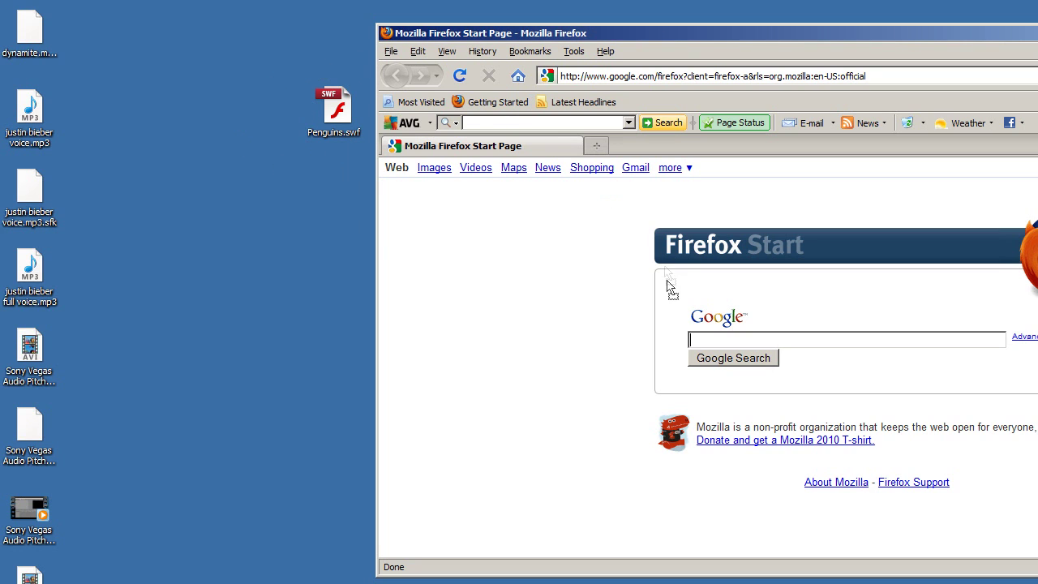
left_click_drag(598, 328, 757, 123)
left_click_drag(441, 306, 441, 303)
left_click_drag(562, 33, 347, 21)
left_click_drag(449, 18, 319, 30)
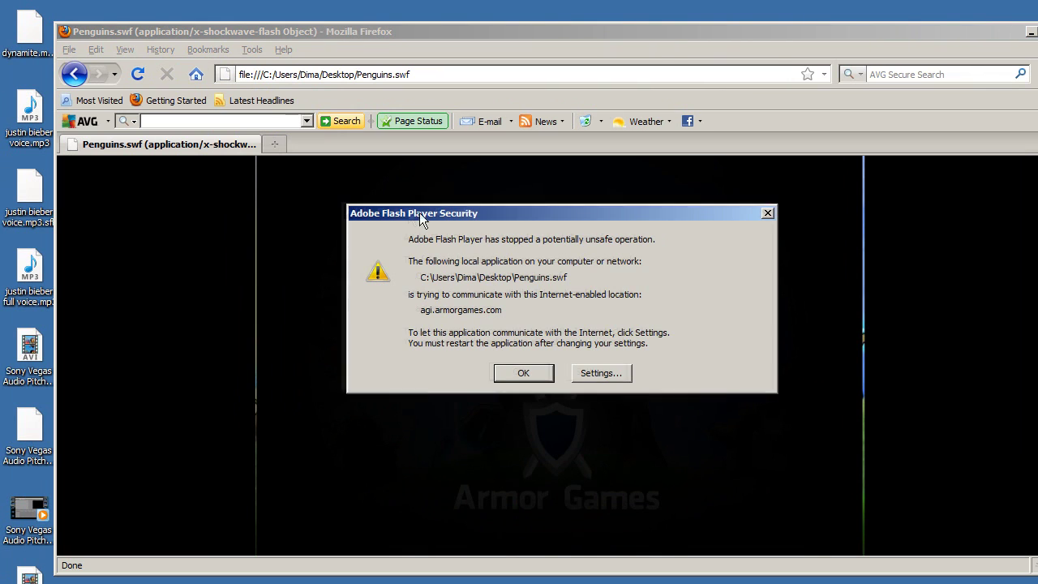
Step: Dismiss the Flash Player Security alert in Firefox and start Penguins Attack 3 up to its level selection
left_click_drag(423, 219, 377, 213)
left_click(477, 367)
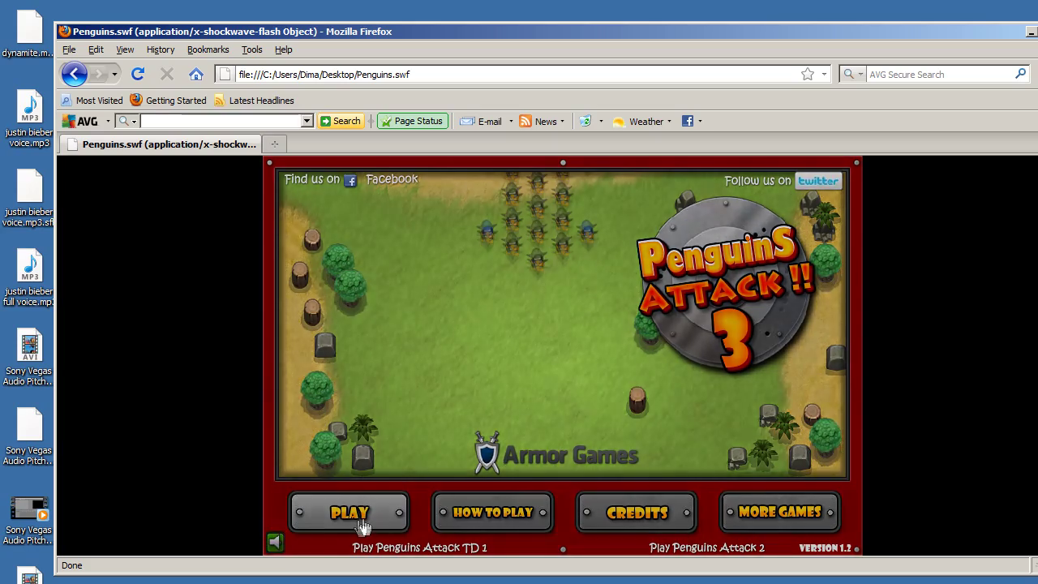
left_click(362, 525)
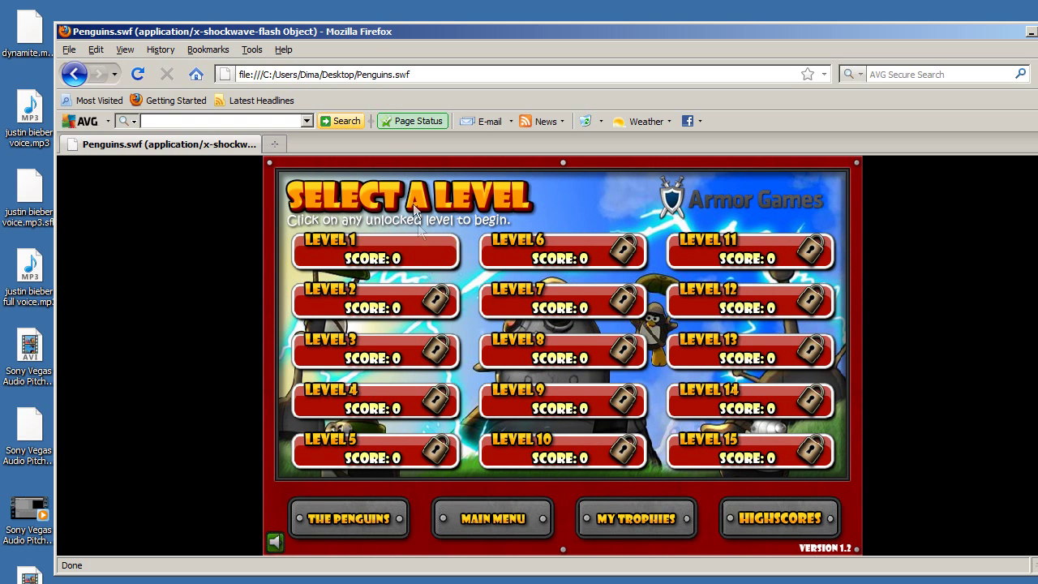
left_click_drag(373, 30, 352, 23)
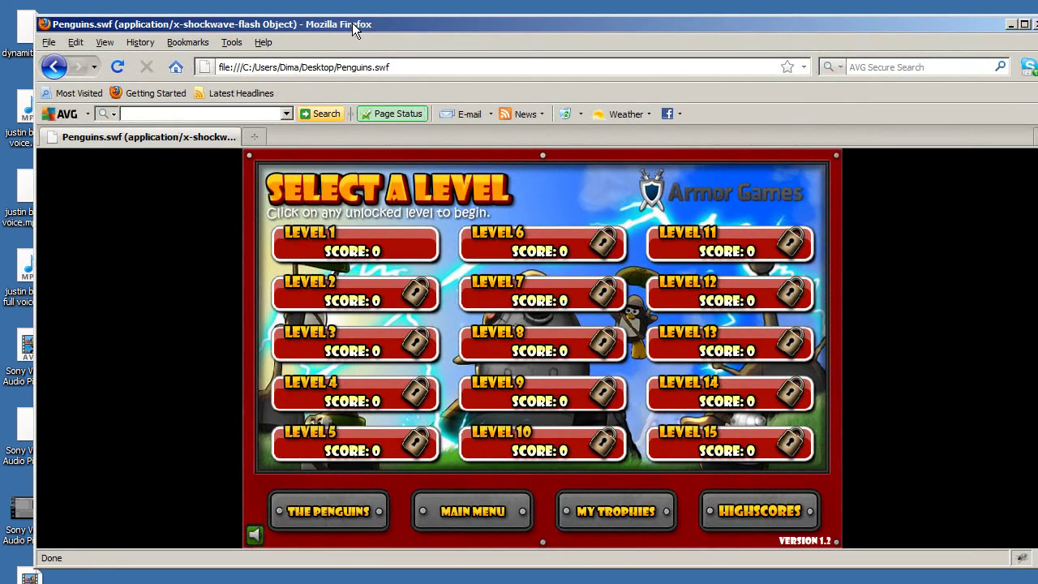